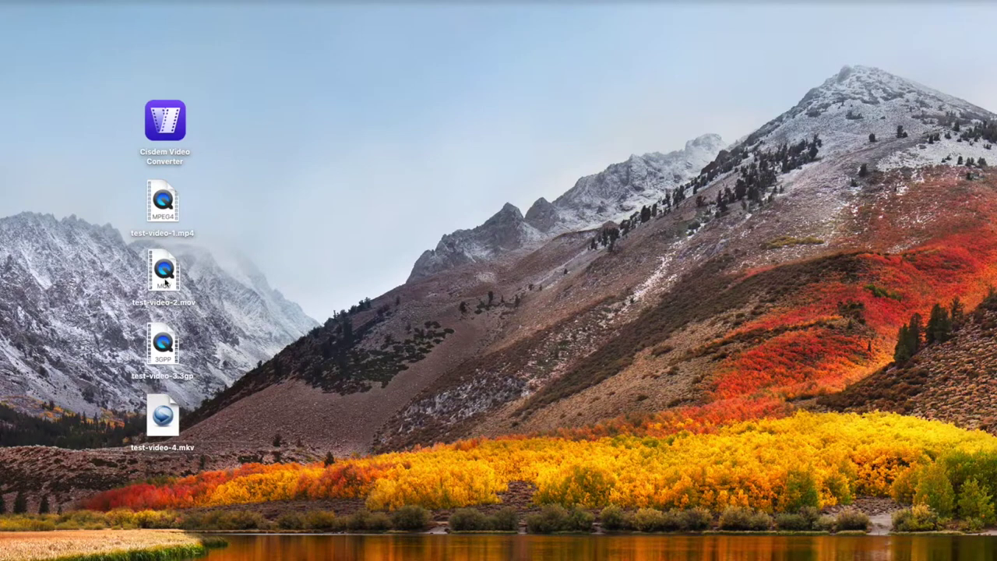
- Check test-video-2.mov's file info and pick out its H.264, AAC codecs value
right_click(165, 282)
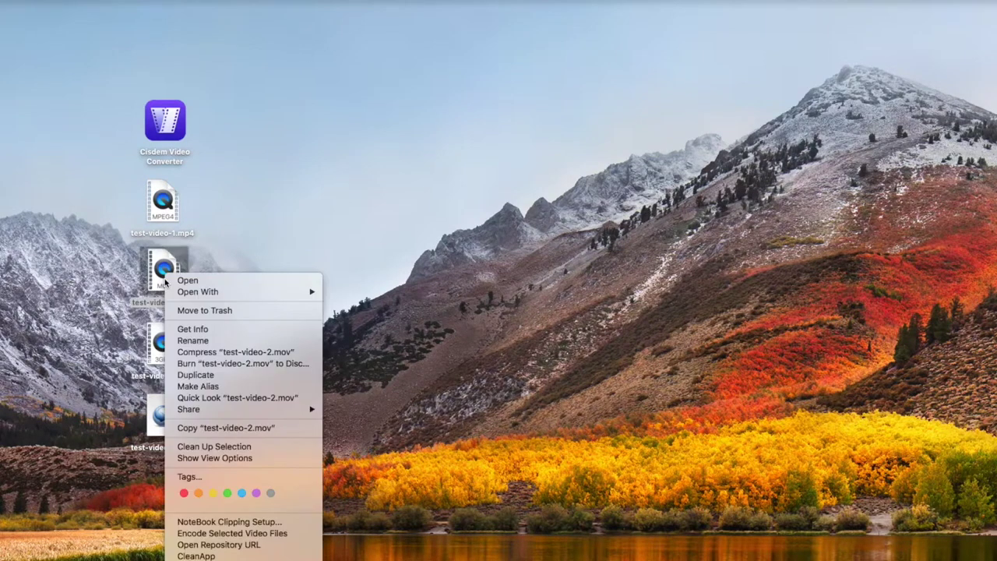
click(187, 330)
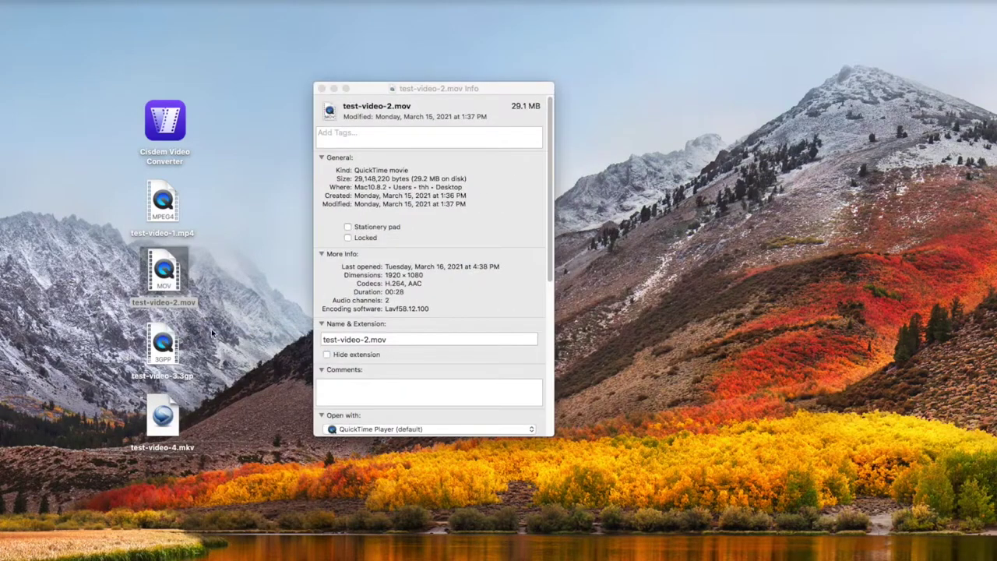
triple_click(412, 284)
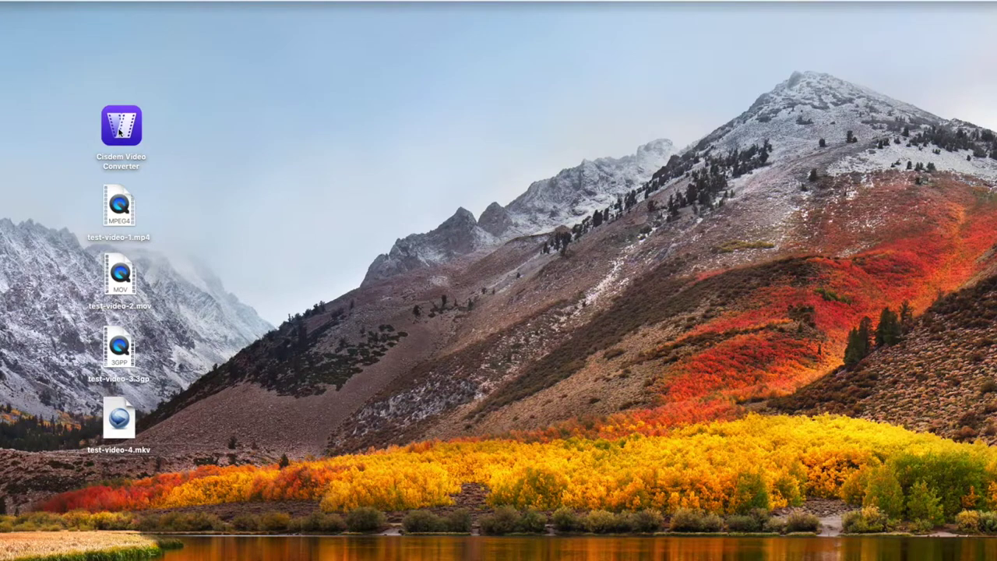
- Launch Cisdem Video Converter and drag all four test videos into it as MP4 tasks
double_click(120, 133)
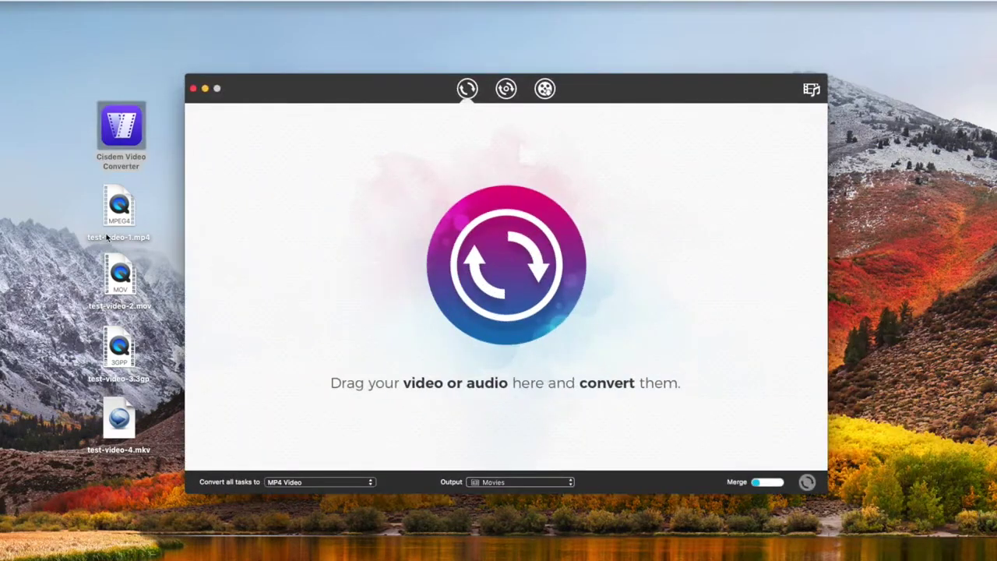
click(109, 236)
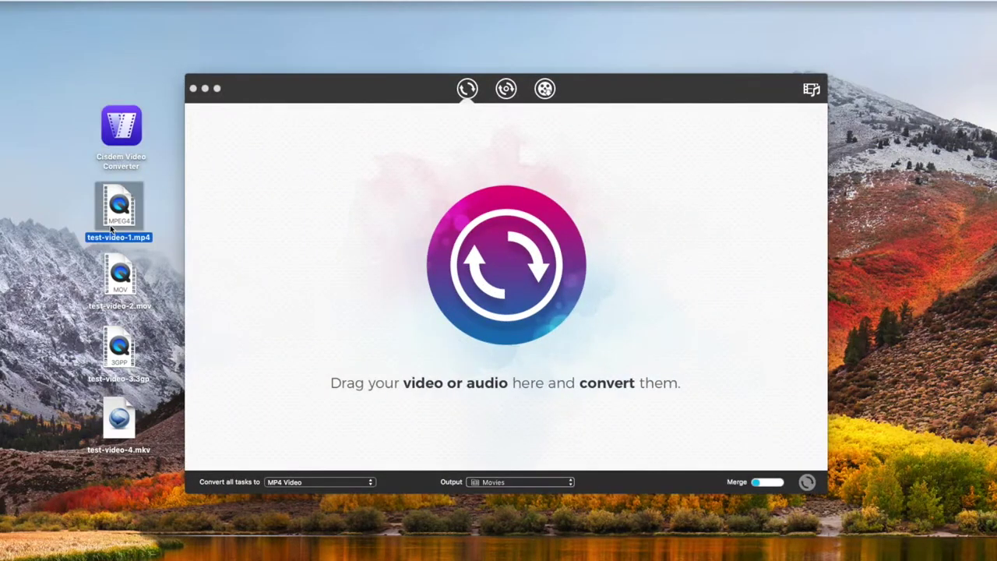
super+click(122, 267)
super+click(122, 338)
super+click(124, 405)
drag(115, 212, 440, 243)
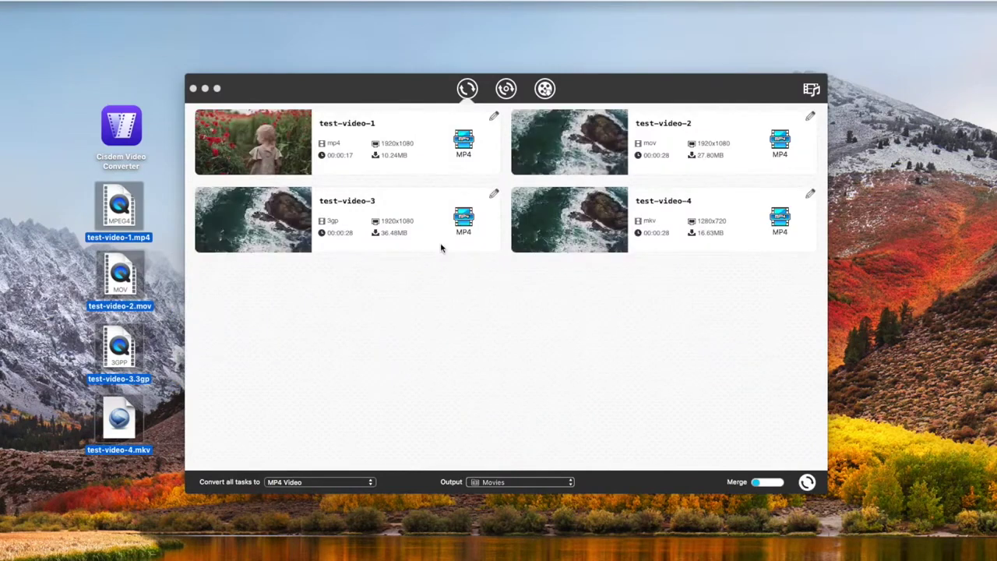
click(468, 144)
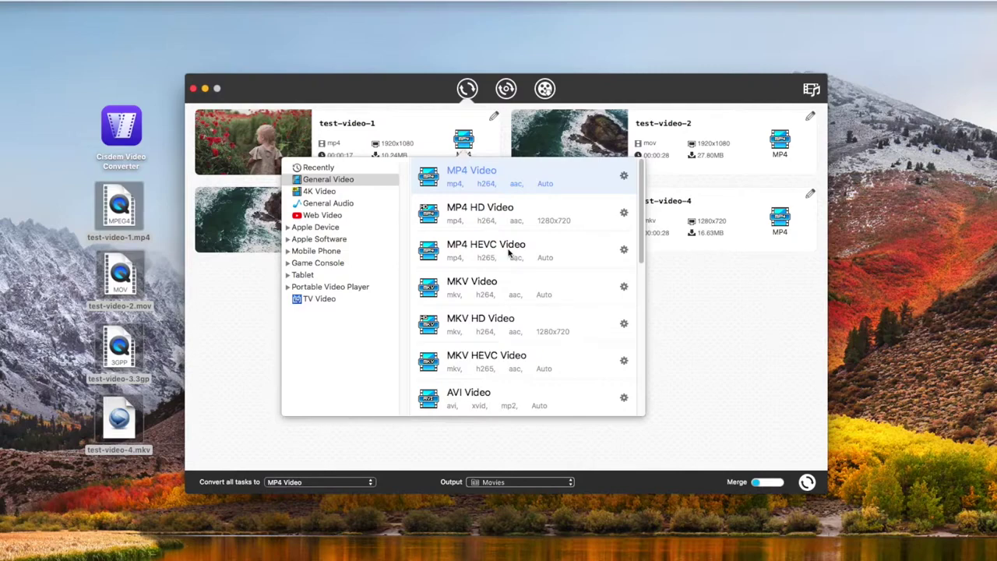
- Choose MP4 HEVC Video for test-video-1; check test-videos 2–4 and leave them as MP4 Video
click(510, 252)
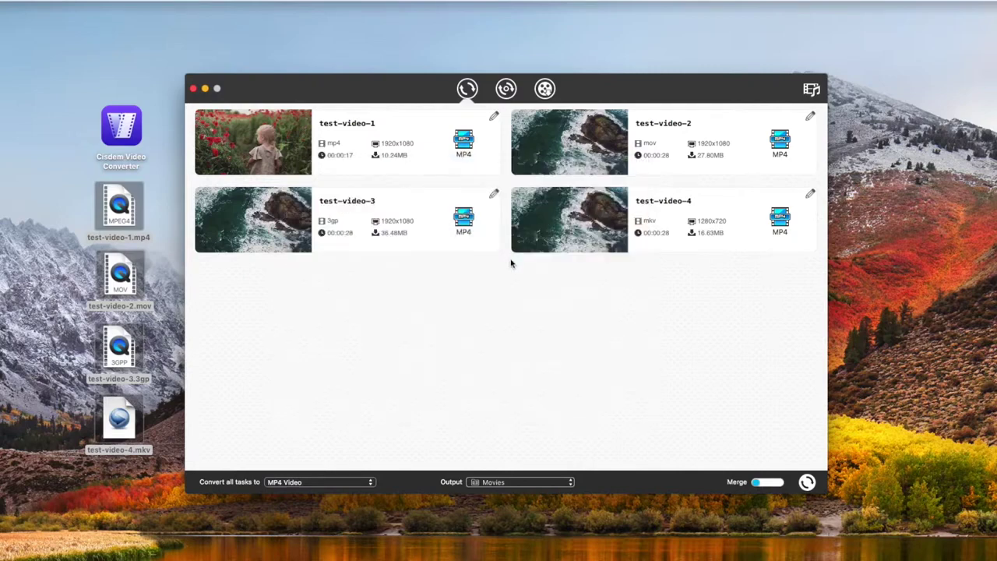
click(780, 143)
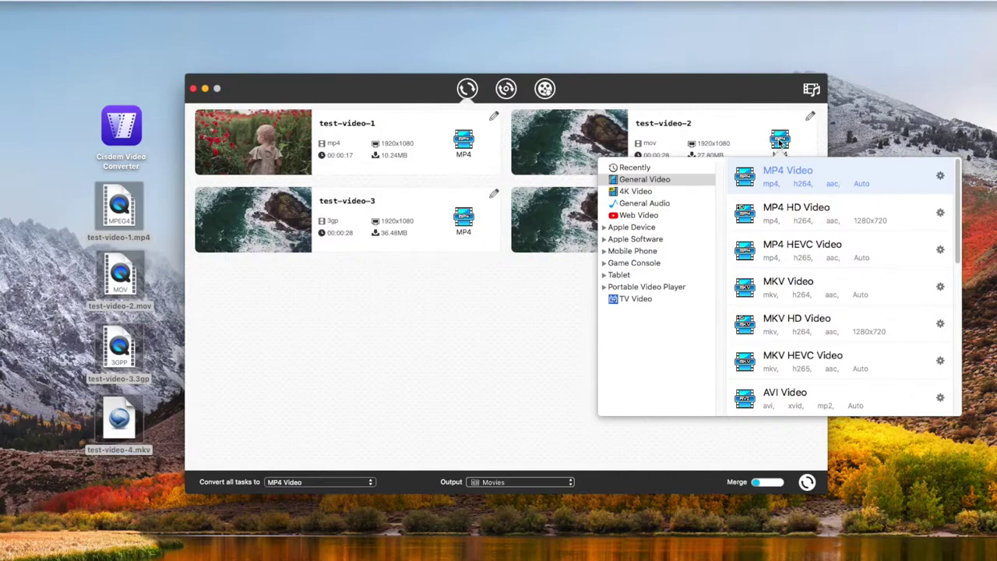
click(538, 272)
click(465, 218)
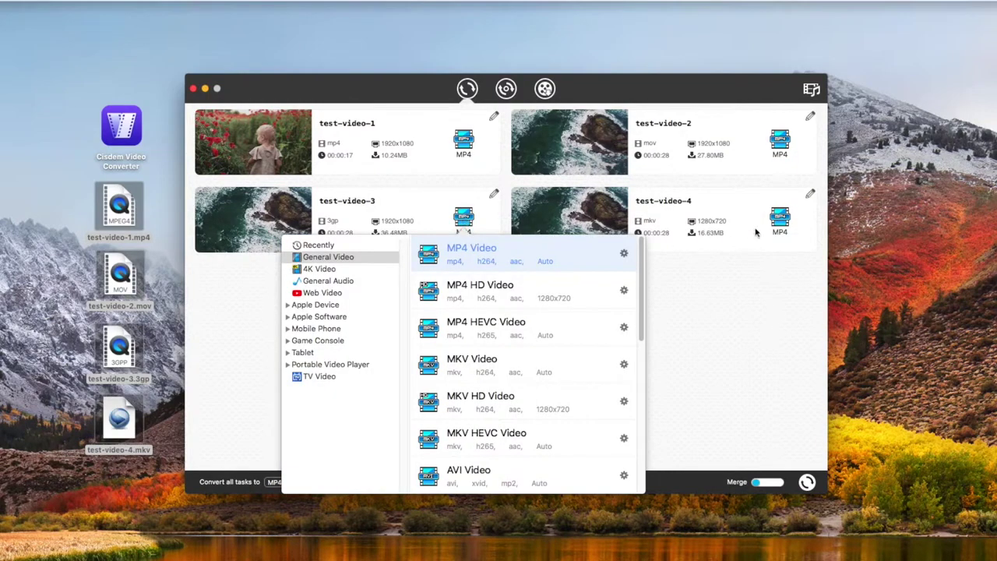
click(783, 219)
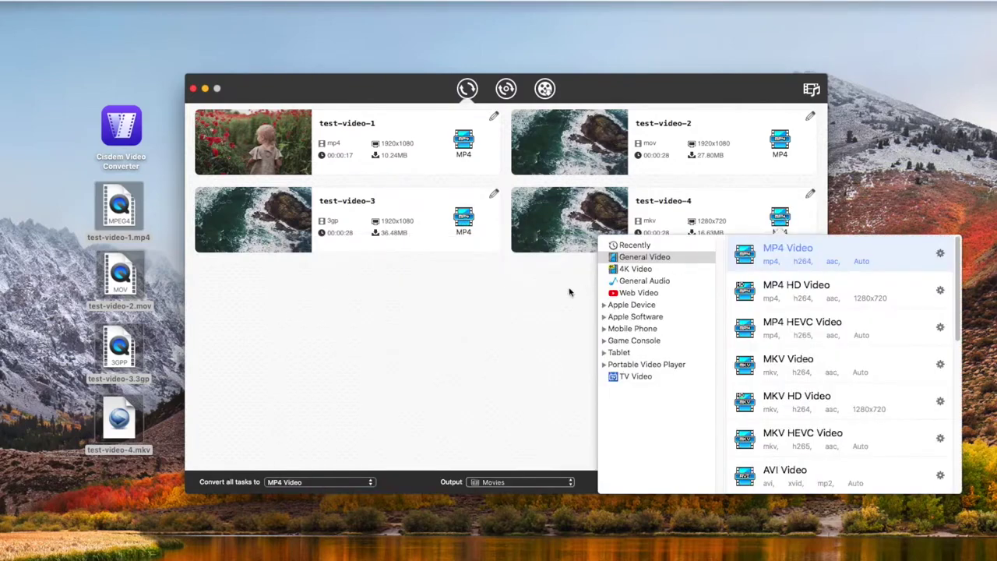
click(570, 292)
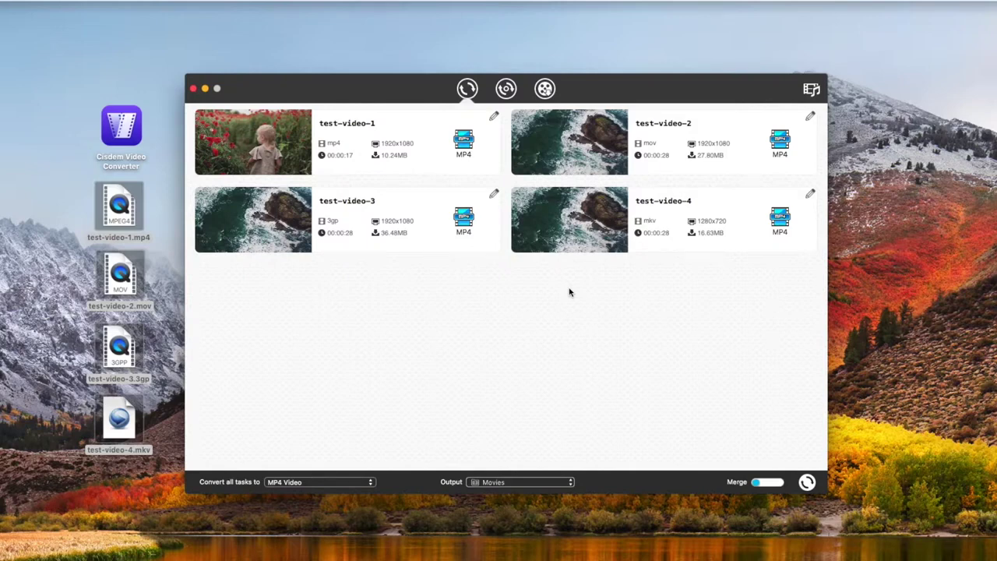
click(463, 142)
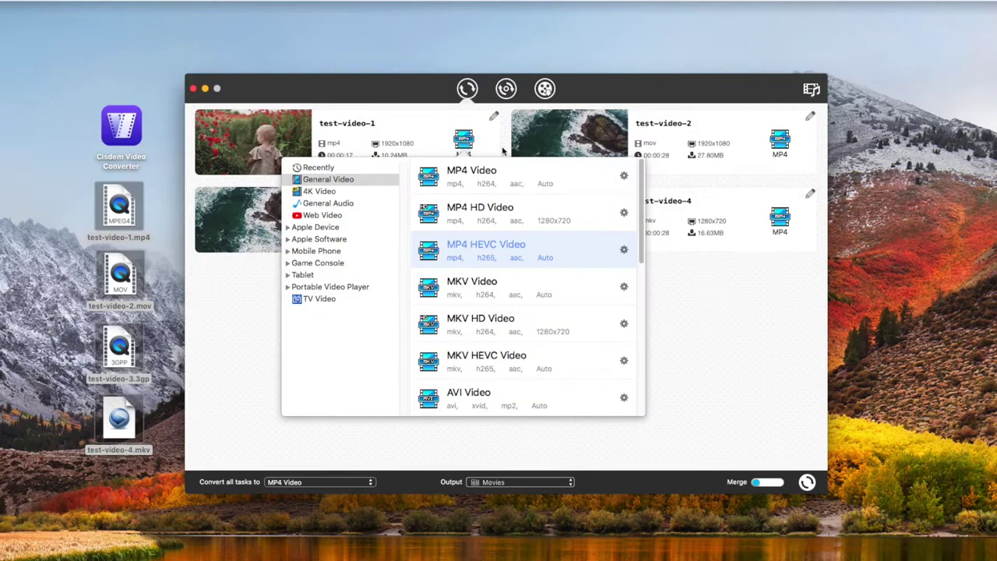
click(624, 249)
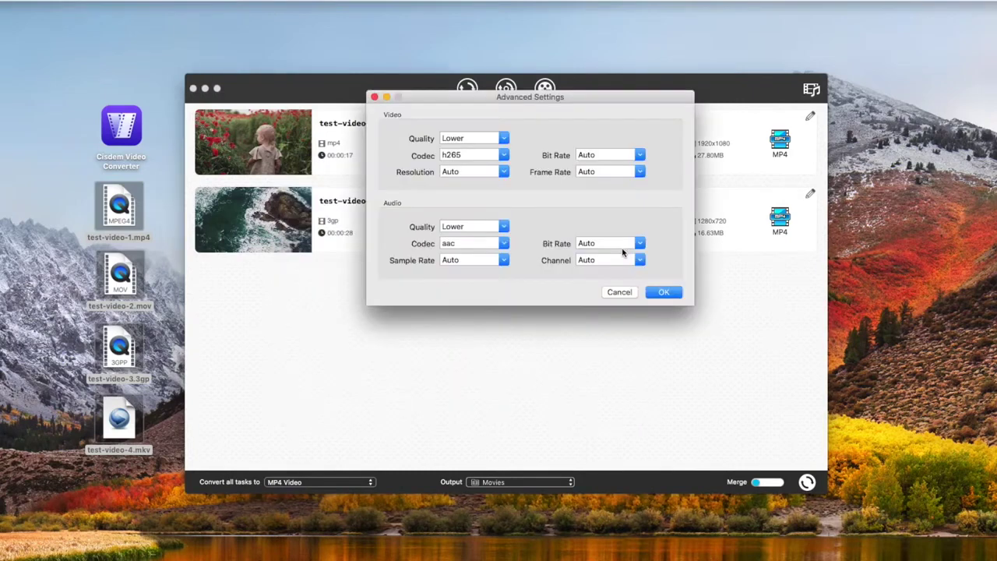
drag(499, 97, 505, 180)
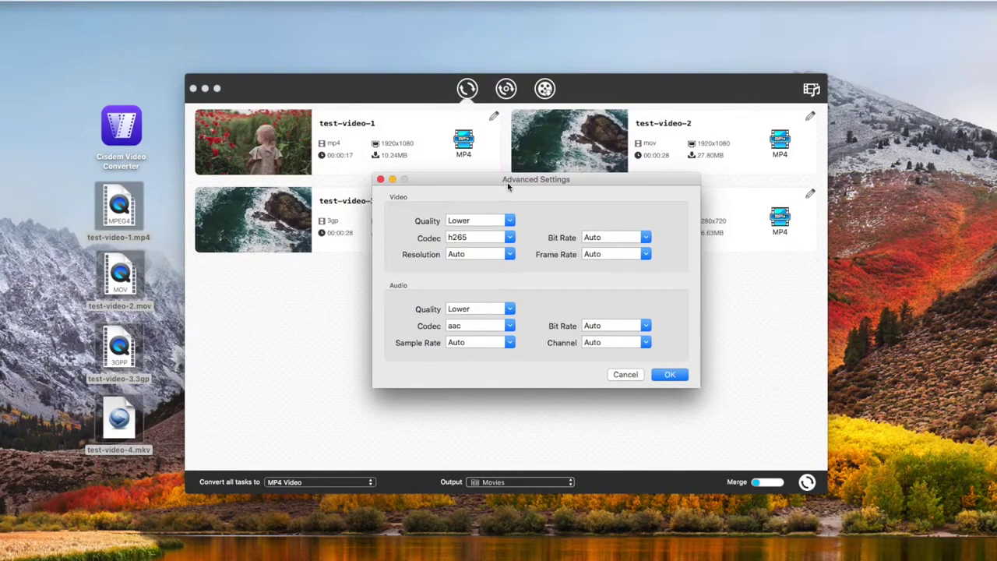
click(511, 222)
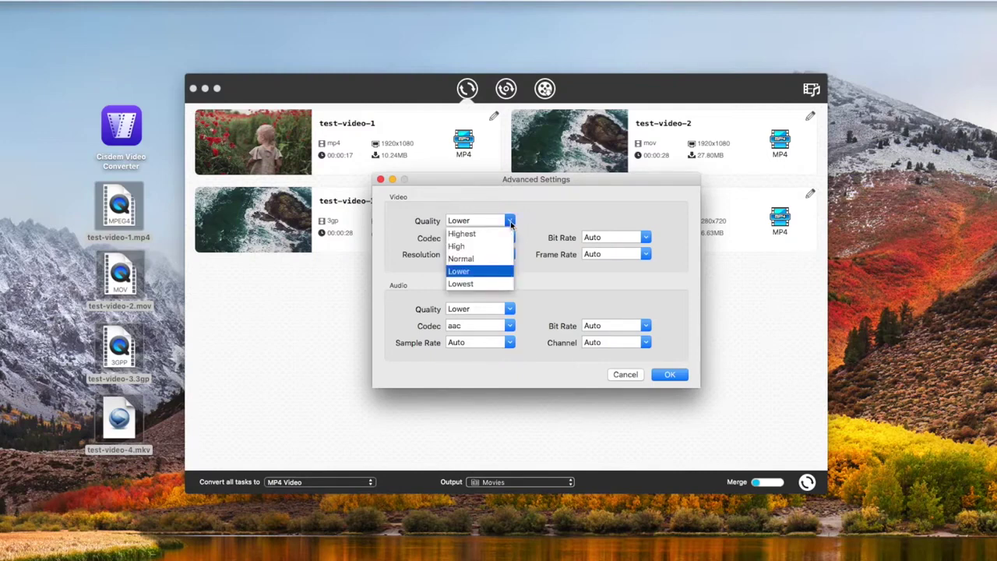
click(536, 227)
click(511, 254)
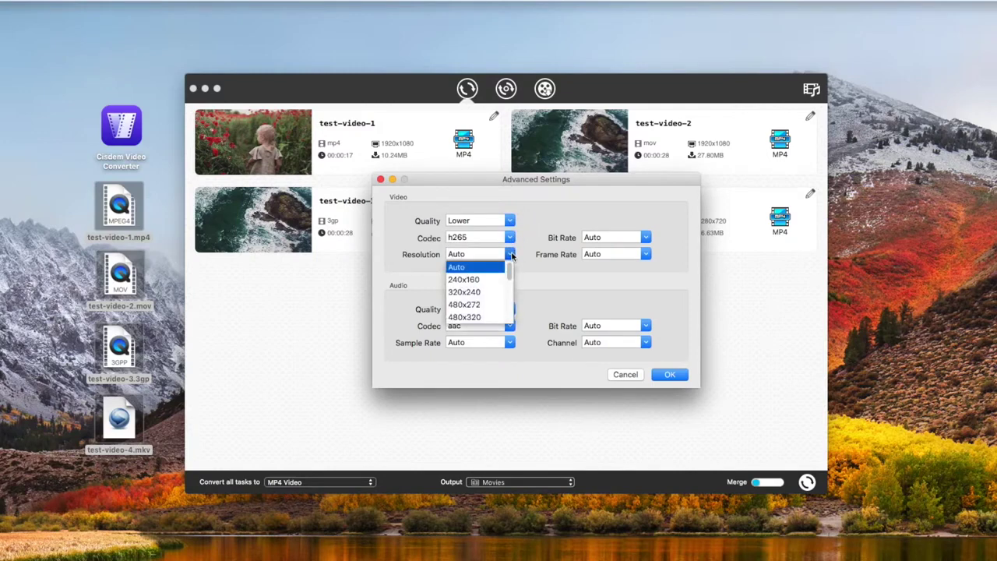
scroll(497, 275, down, 3)
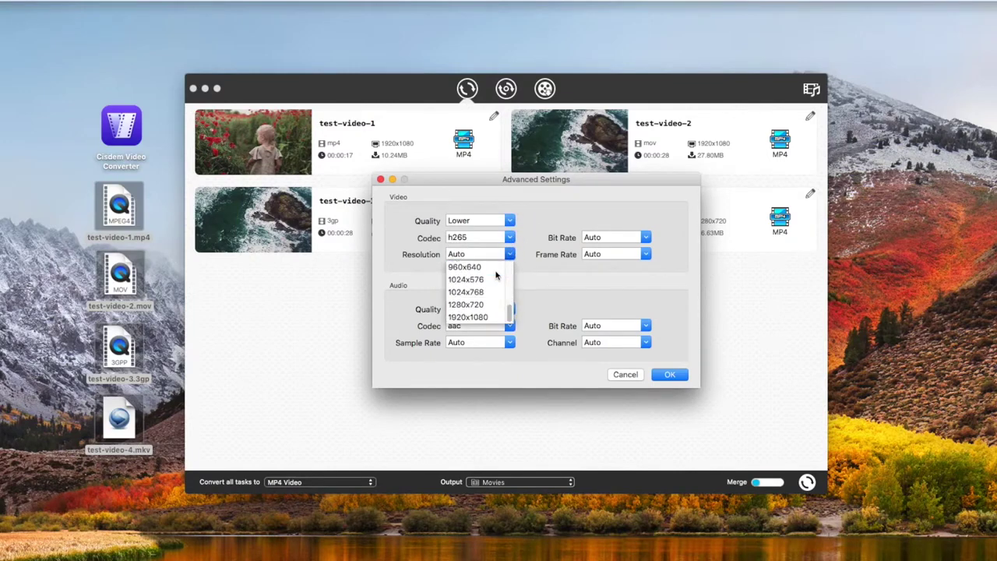
click(647, 270)
click(646, 238)
scroll(623, 269, down, 3)
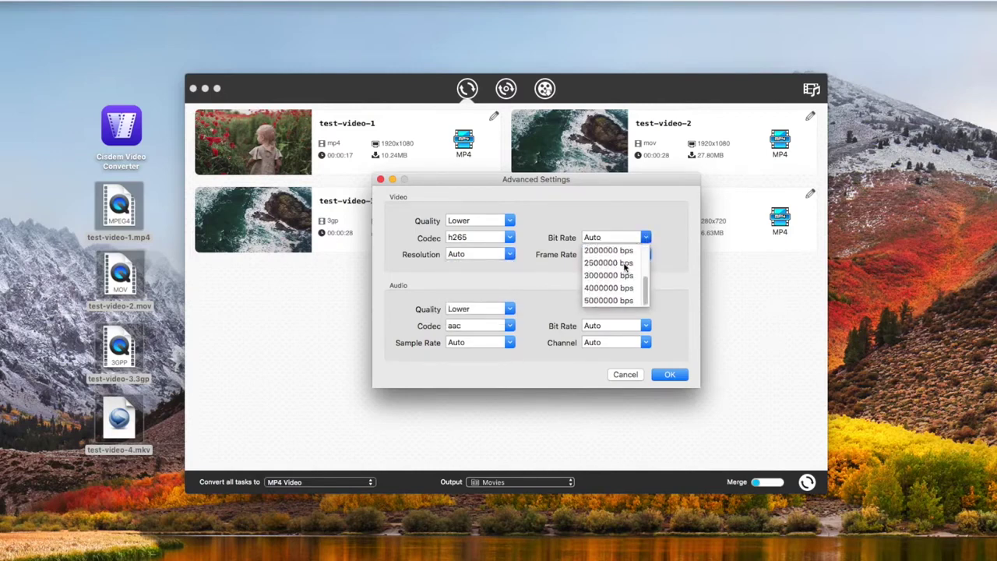
click(668, 267)
click(646, 257)
scroll(624, 280, down, 3)
click(537, 297)
click(510, 310)
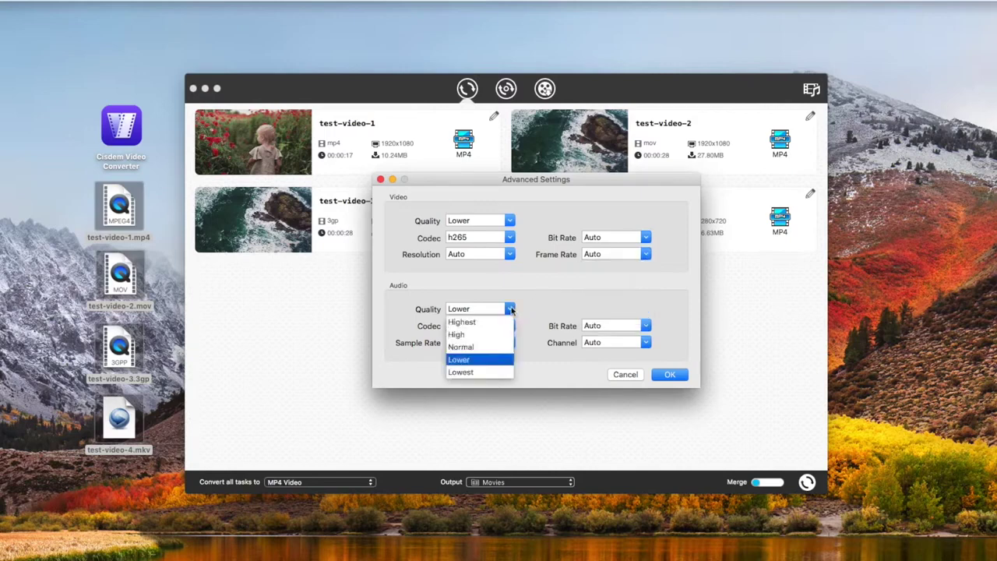
click(529, 323)
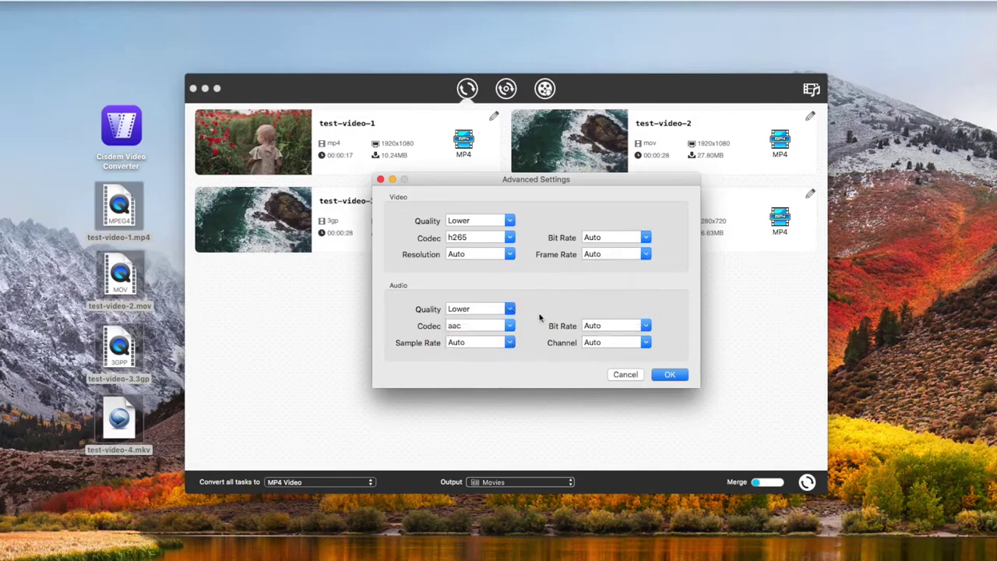
click(510, 343)
scroll(491, 366, down, 2)
click(669, 328)
click(645, 325)
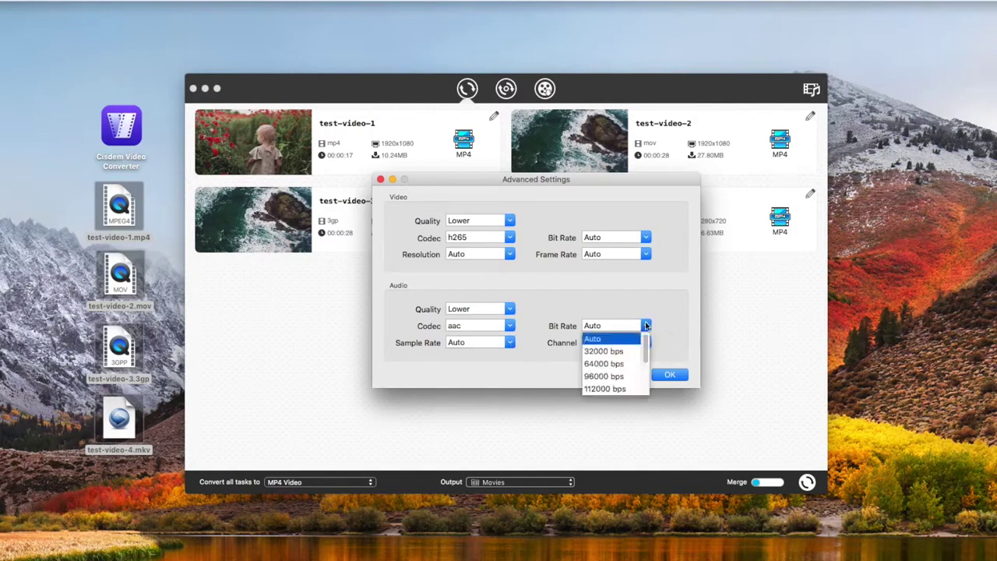
scroll(635, 346, down, 3)
click(674, 343)
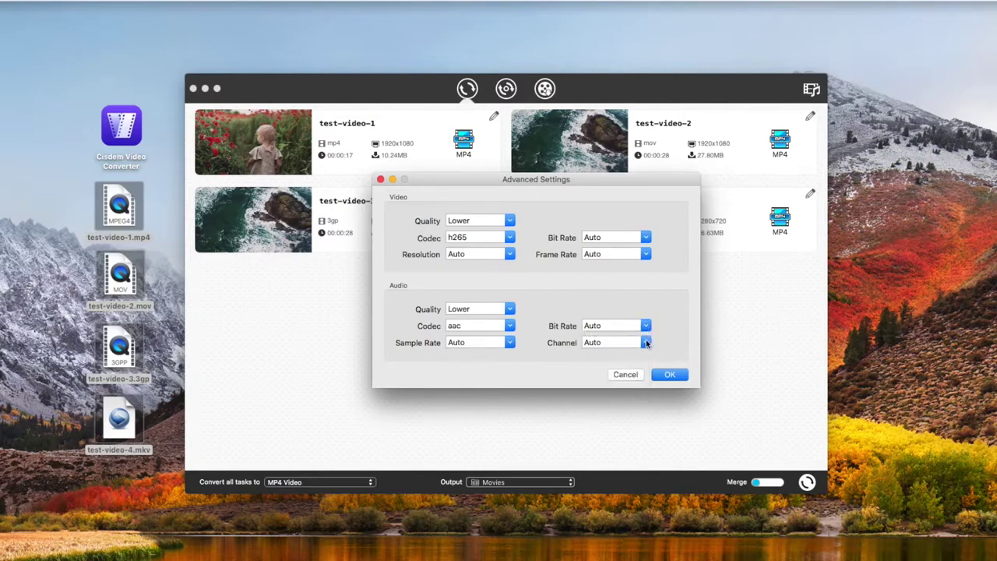
click(646, 343)
click(632, 353)
click(625, 375)
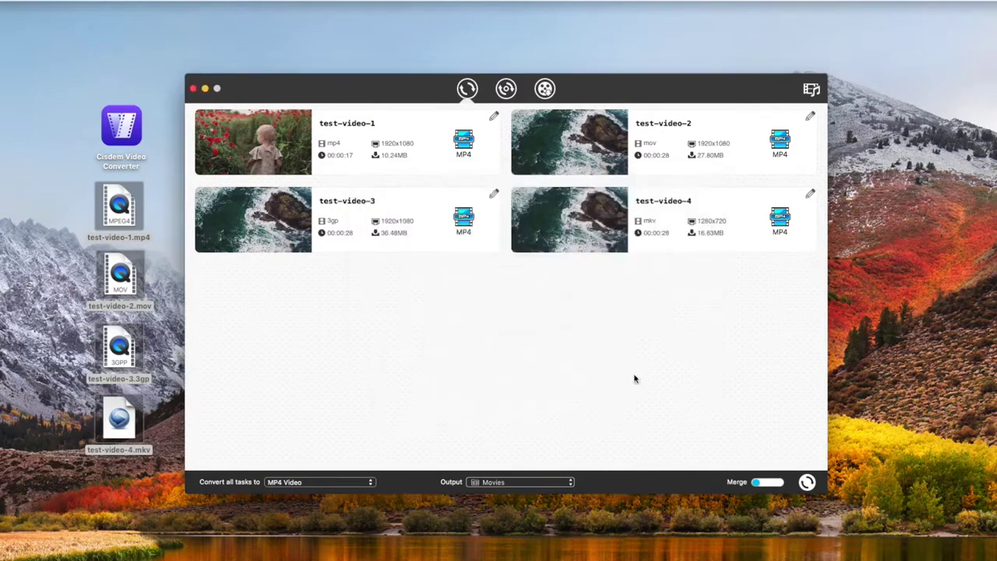
click(495, 118)
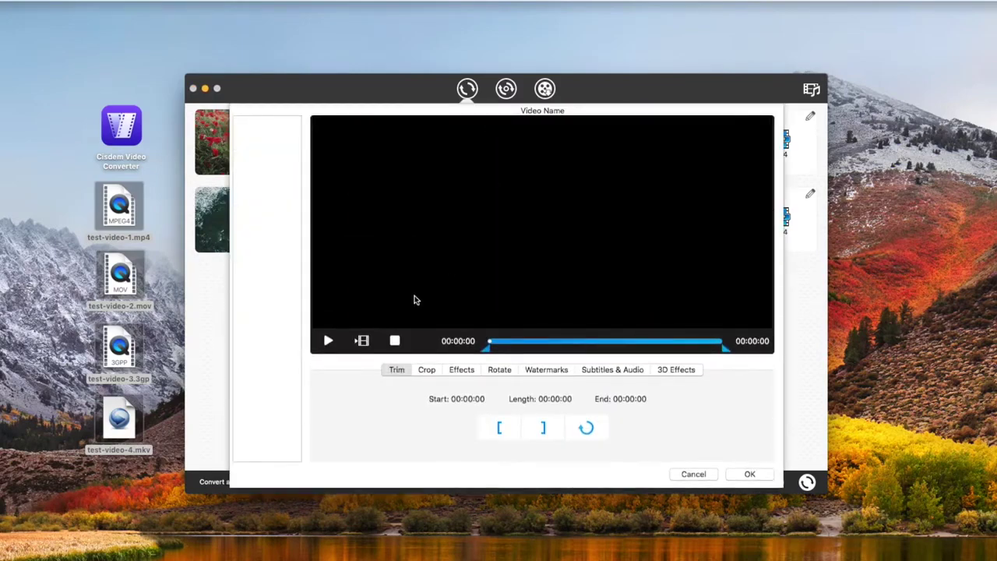
click(328, 341)
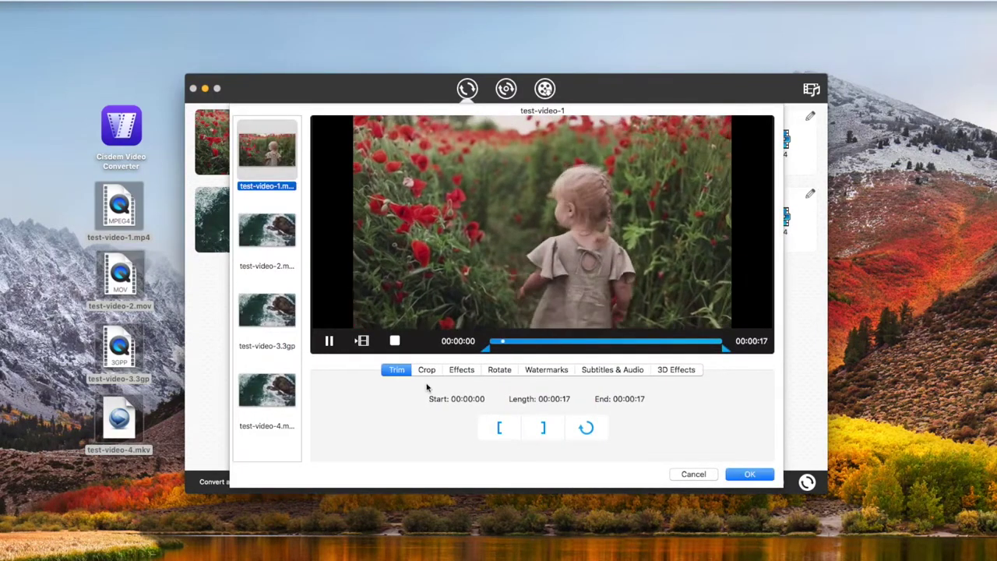
click(427, 371)
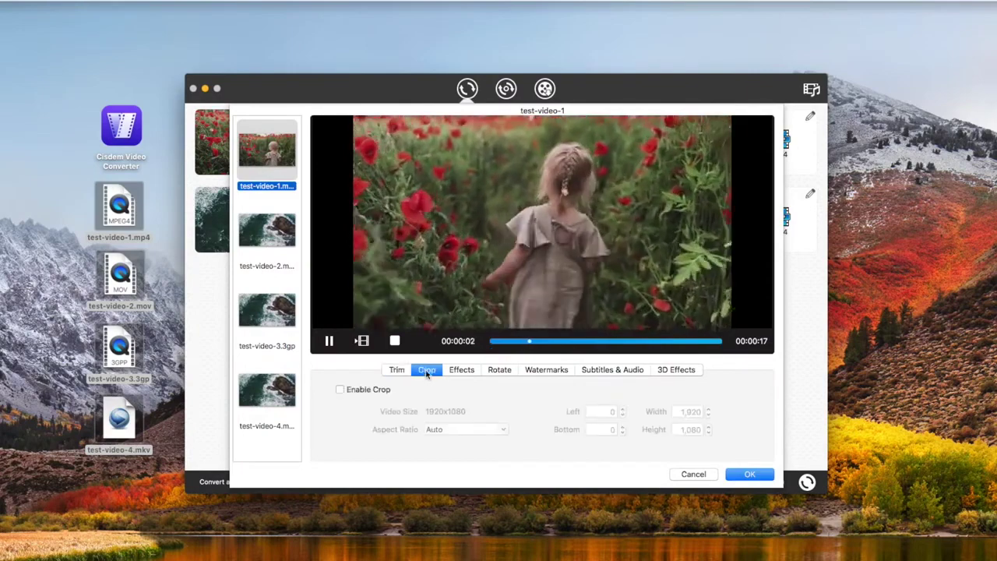
click(462, 371)
click(500, 371)
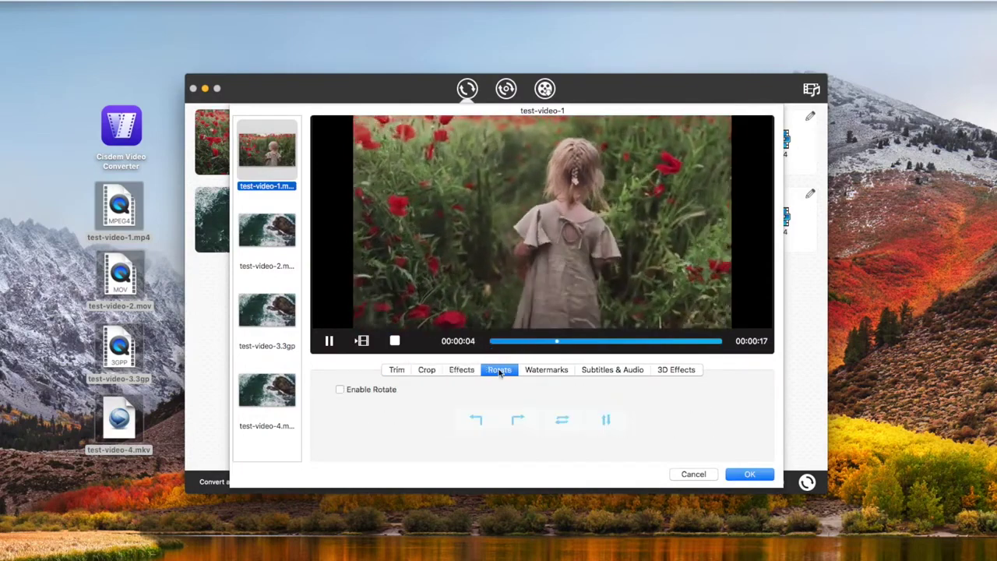
click(546, 371)
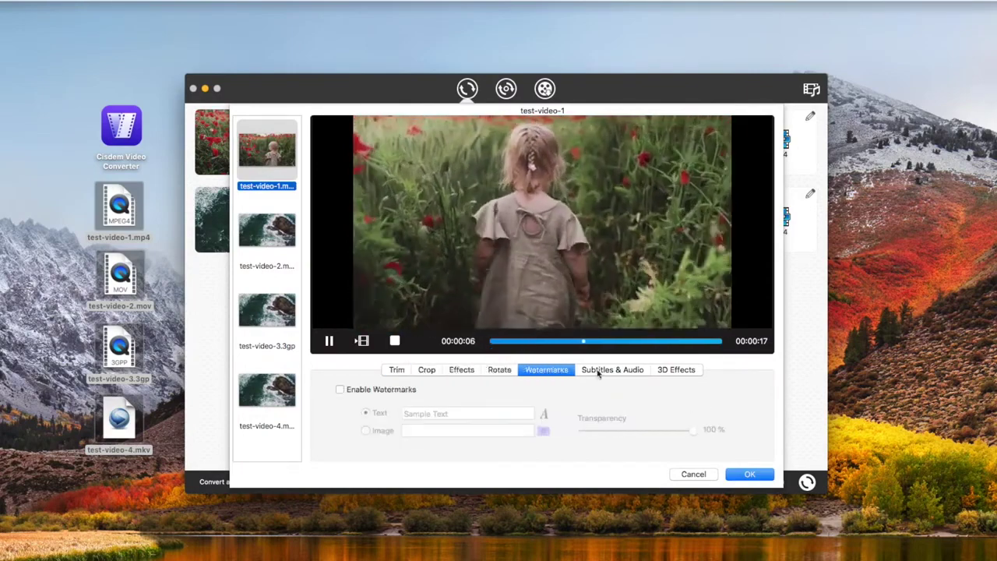
click(598, 371)
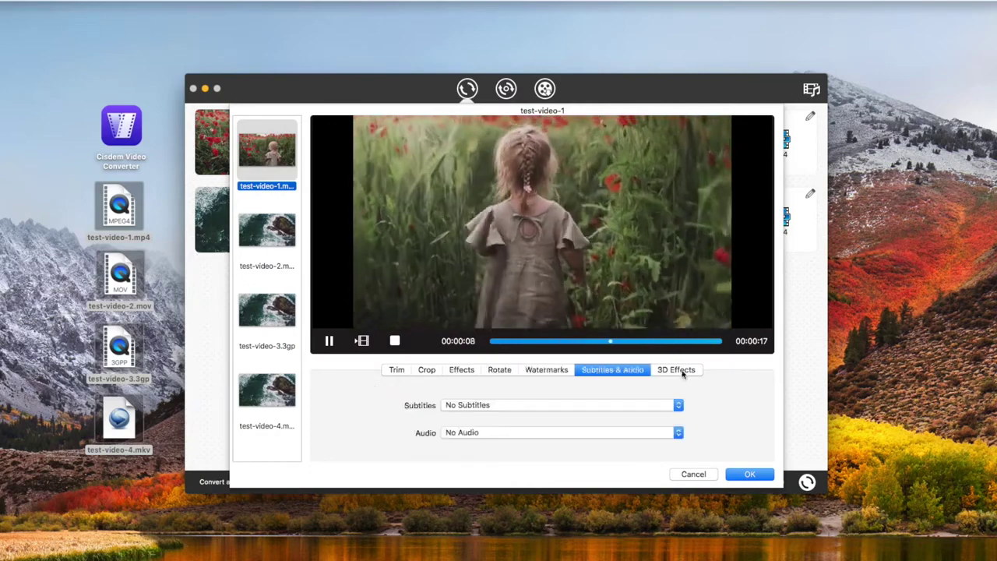
click(676, 371)
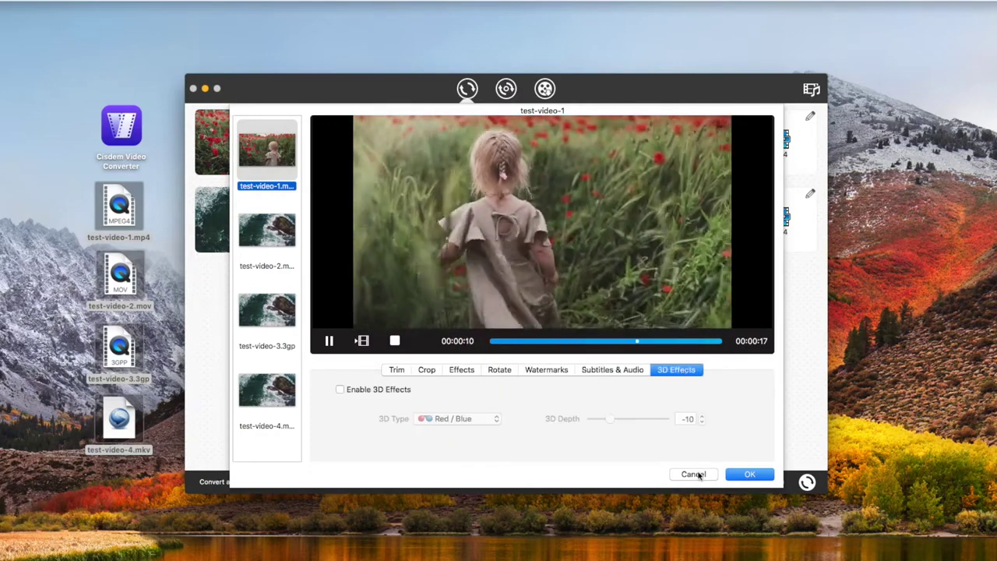
click(693, 473)
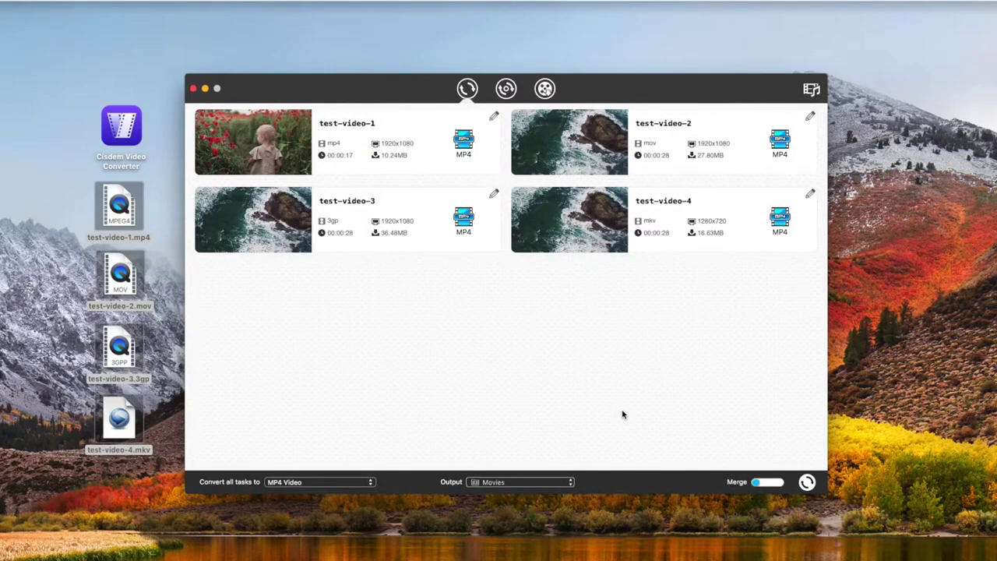
- Keep Movies as the output folder, convert all four videos, then reveal test-video-1.mp4 in Finder
click(546, 482)
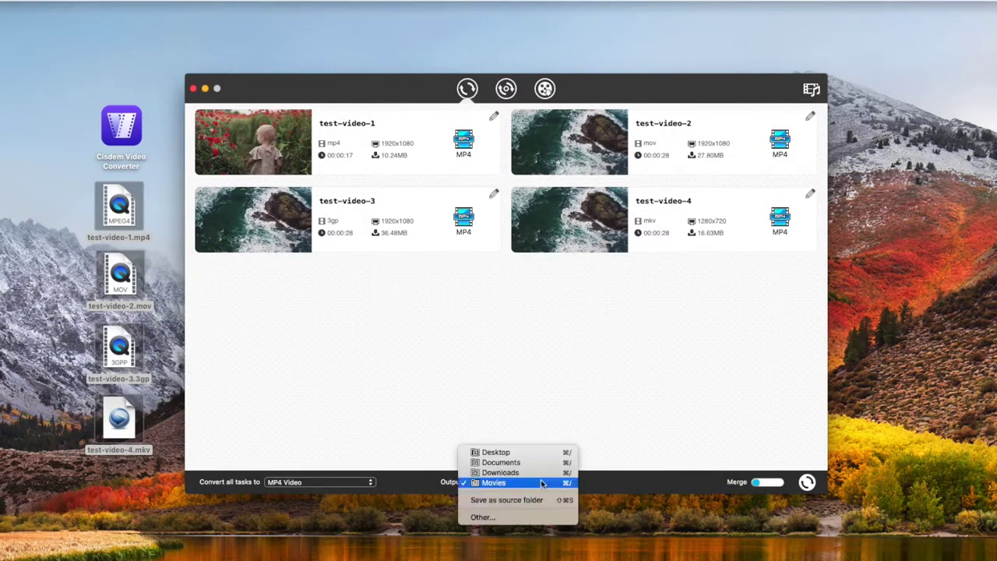
click(705, 449)
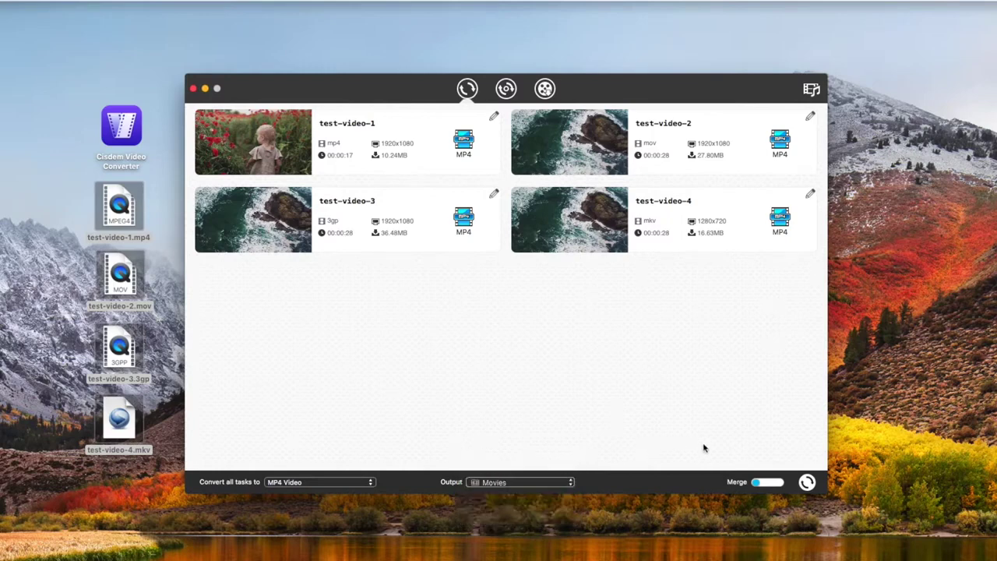
click(808, 483)
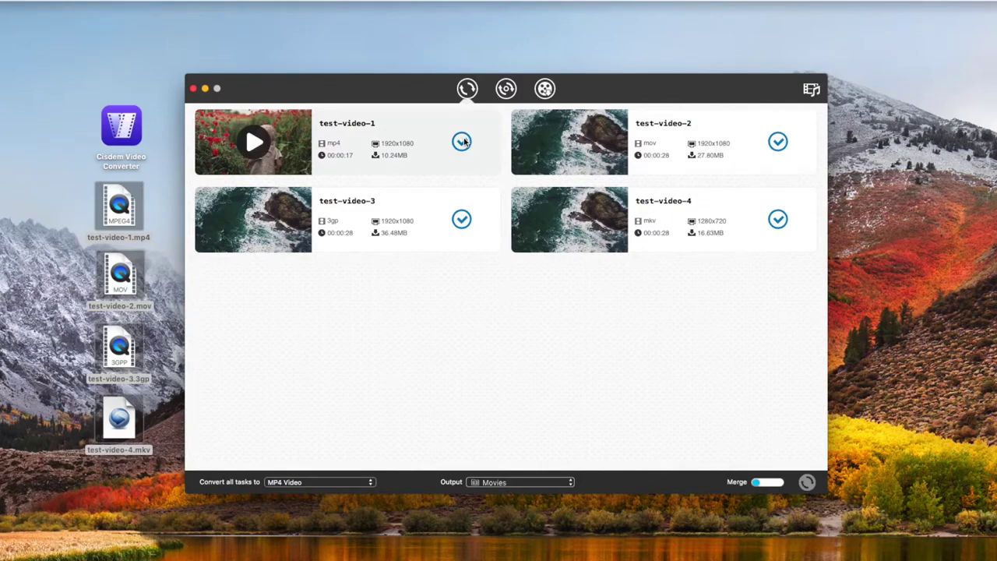
click(463, 142)
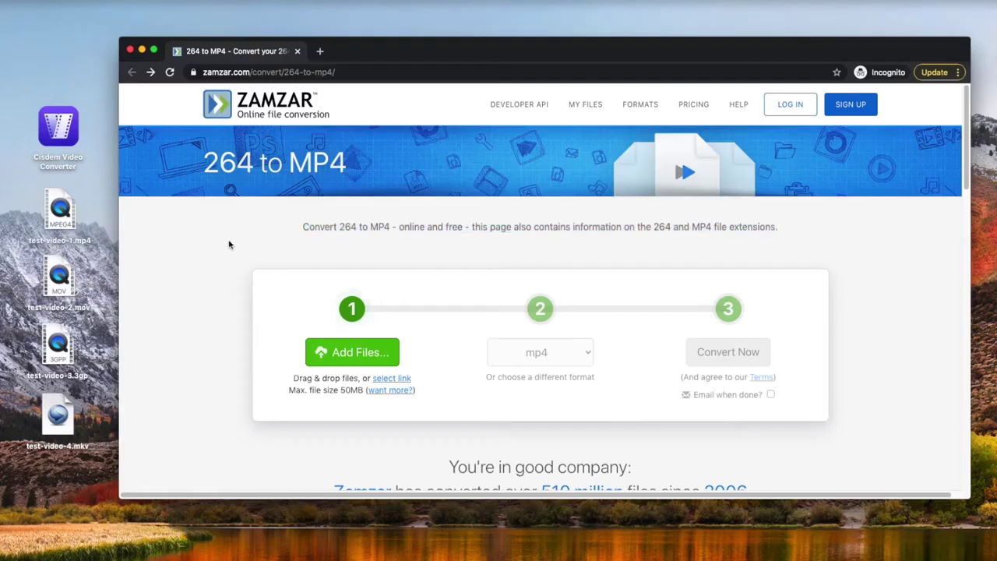
- Drop test-video-1.mp4 and test-video-2.mov from the desktop onto the Zamzar page
click(229, 247)
drag(374, 72, 201, 72)
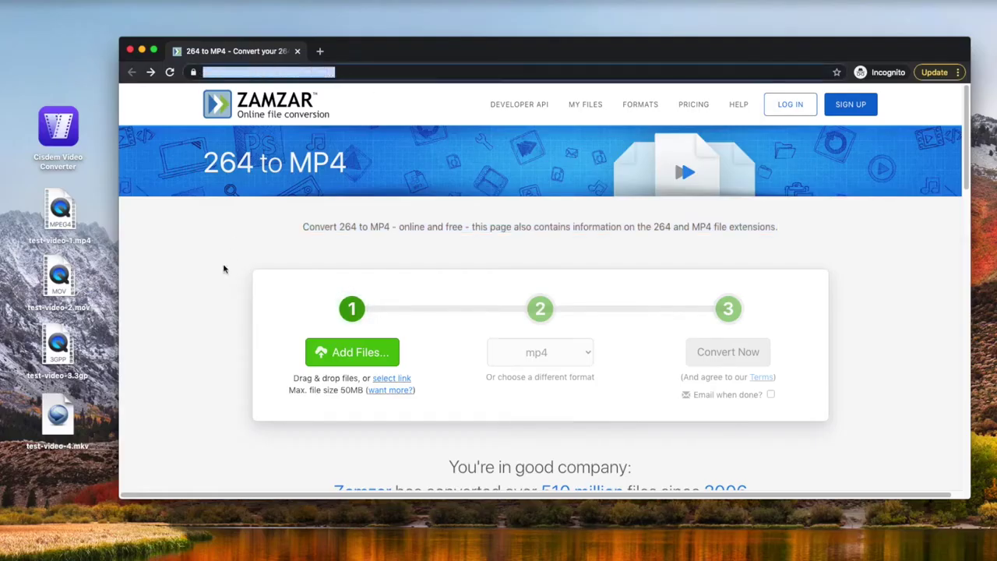
click(223, 268)
click(62, 226)
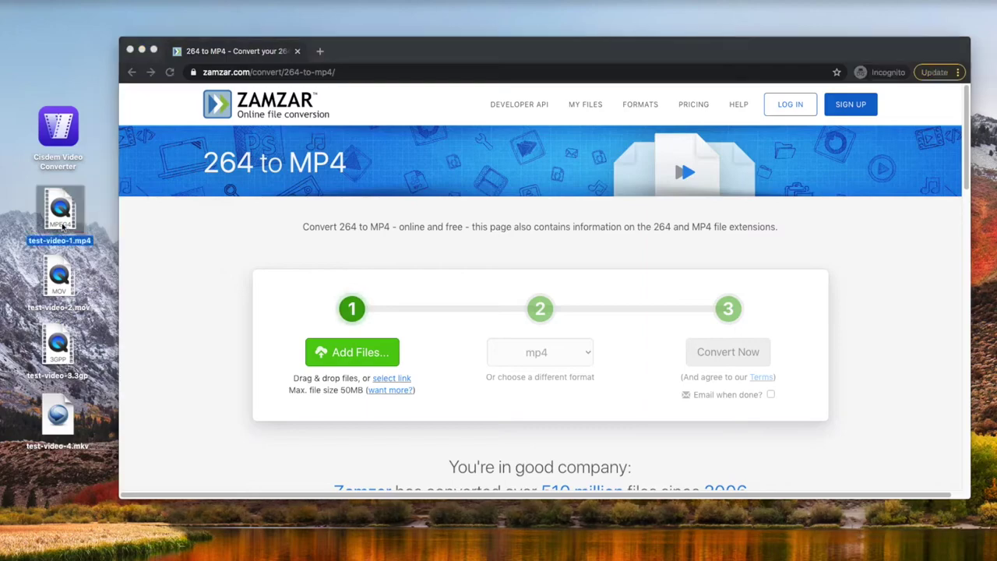
super+click(62, 285)
drag(59, 226, 303, 297)
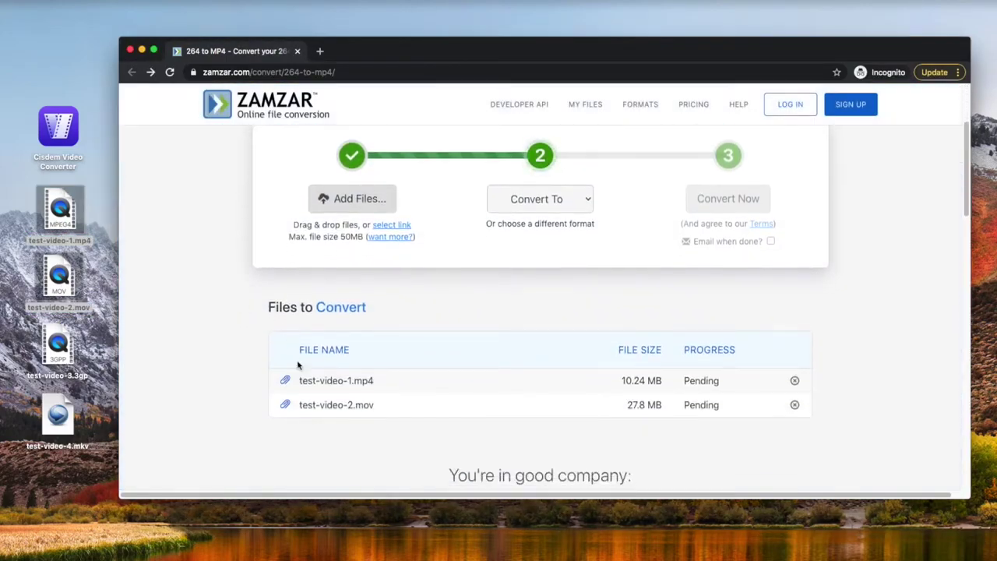
drag(386, 382, 303, 380)
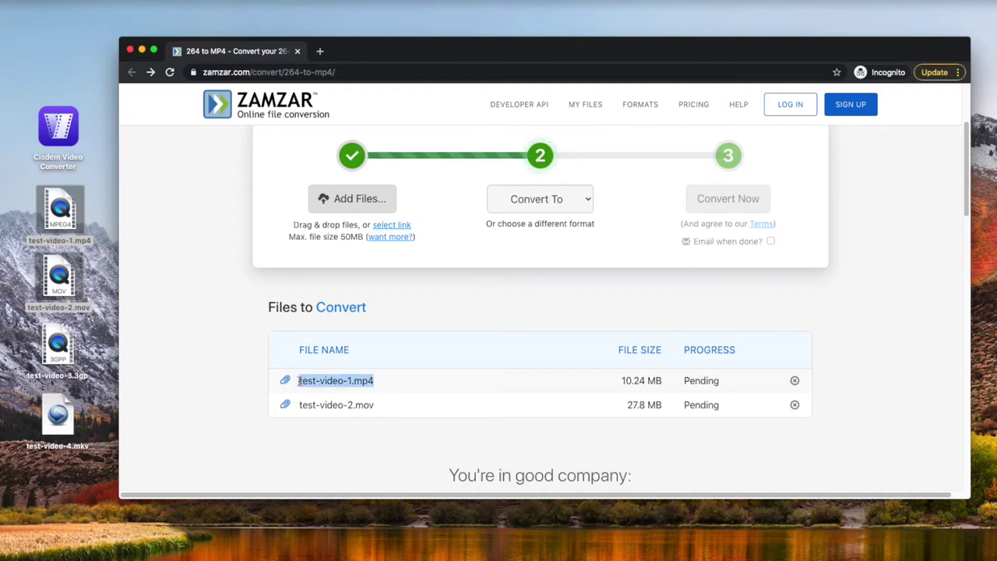
- Remove test-video-1.mp4, set the target format to mp4, and start converting test-video-2.mov
click(570, 202)
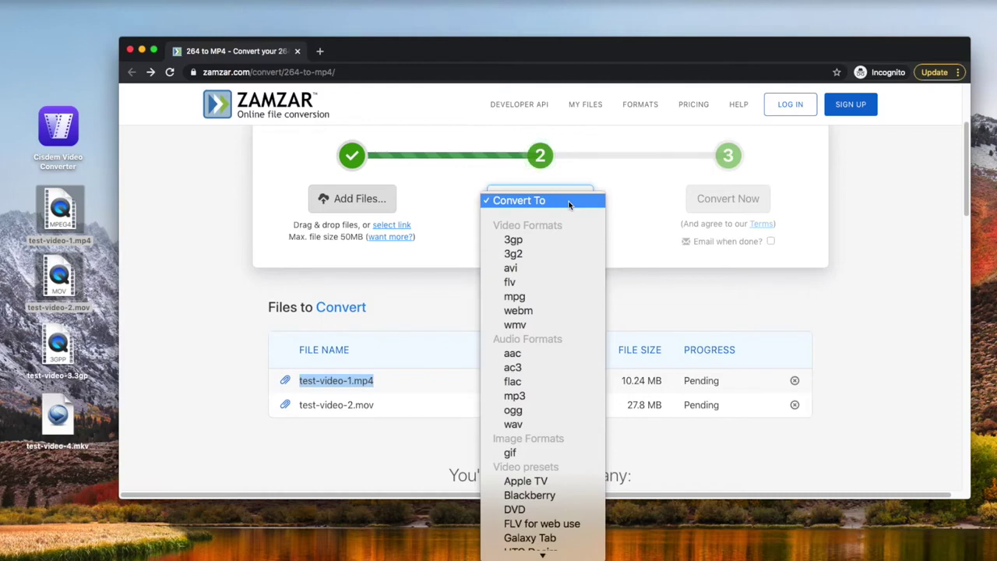
click(459, 293)
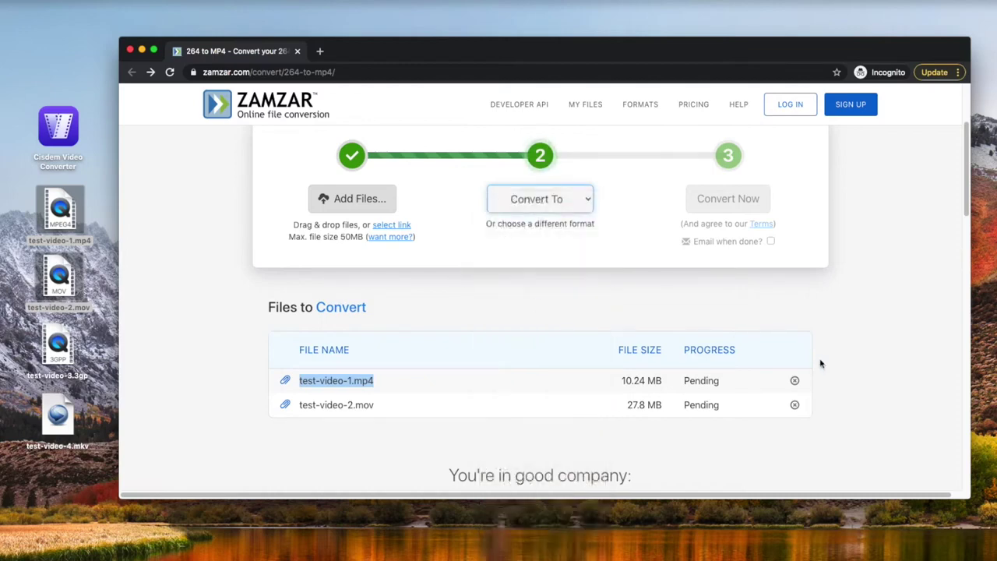
click(795, 380)
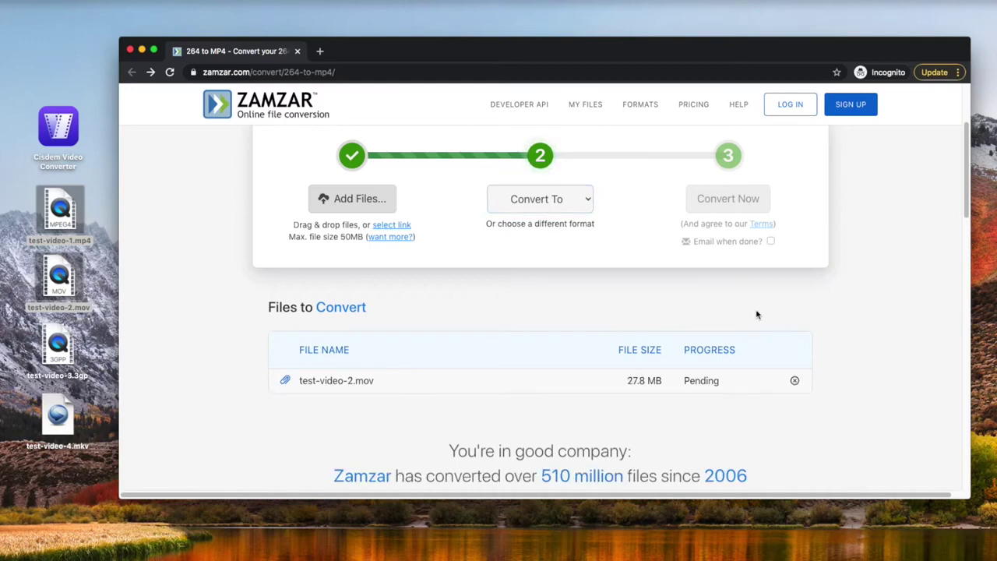
click(581, 205)
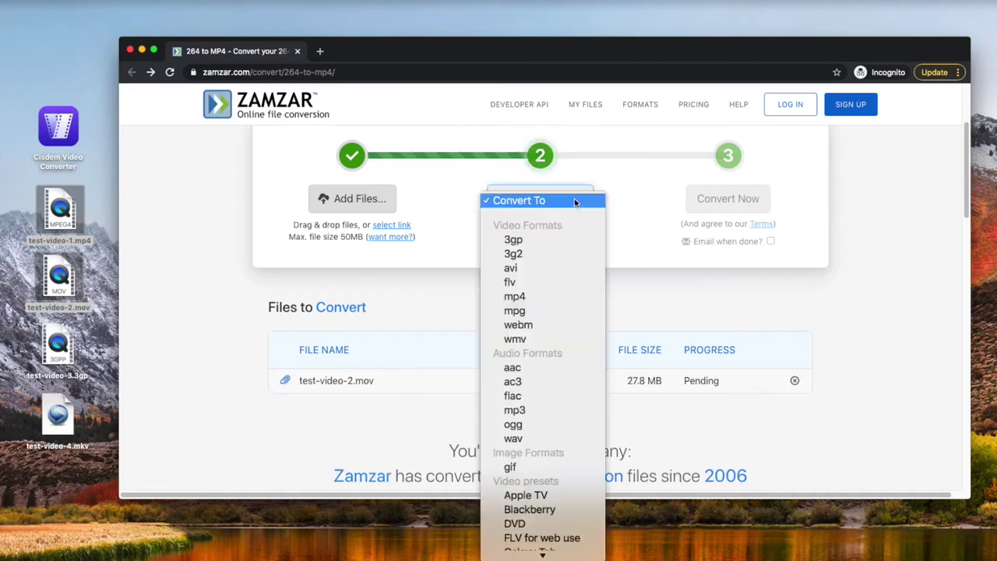
click(550, 297)
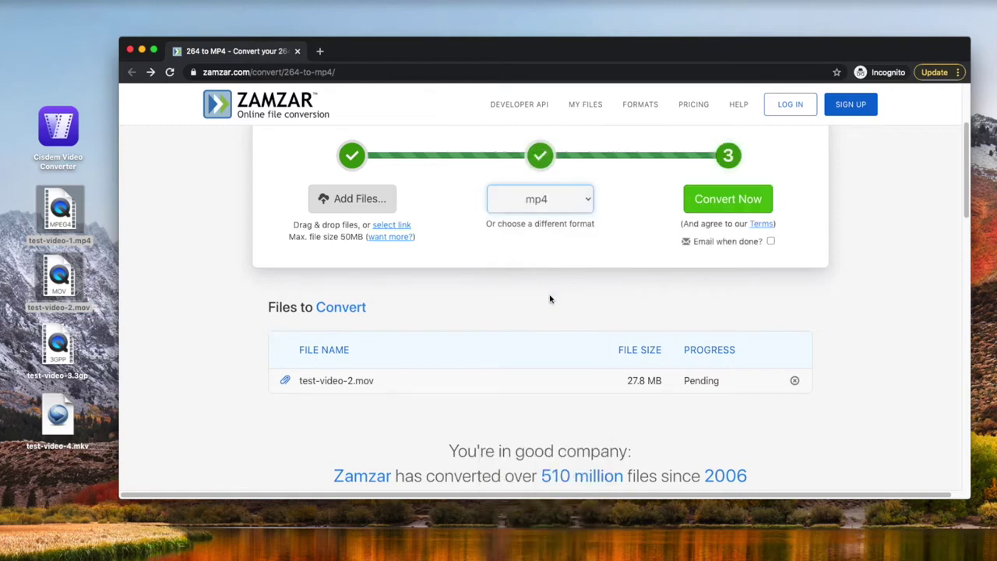
click(738, 201)
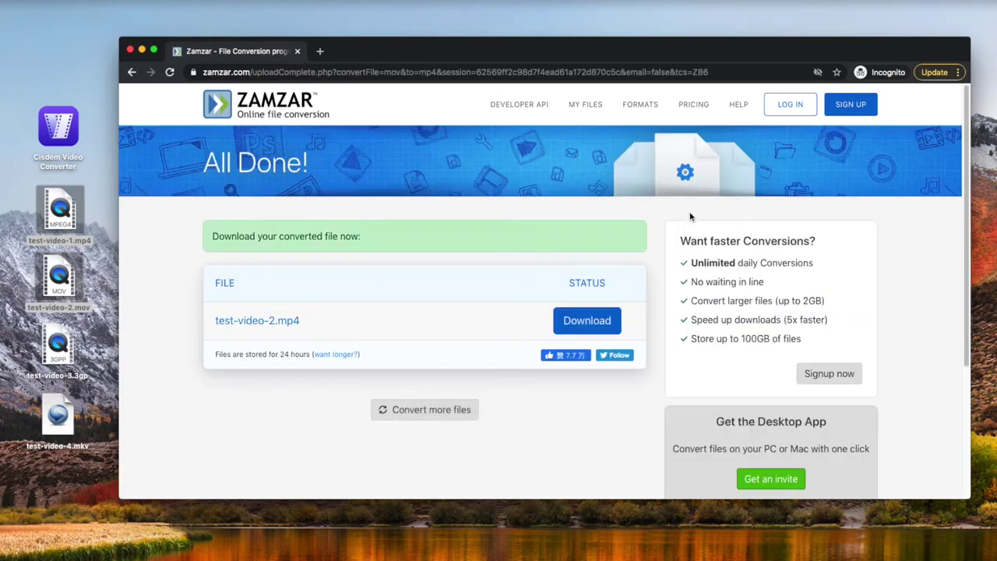
- Download the converted test-video-2.mp4 from Zamzar's All Done page
click(600, 327)
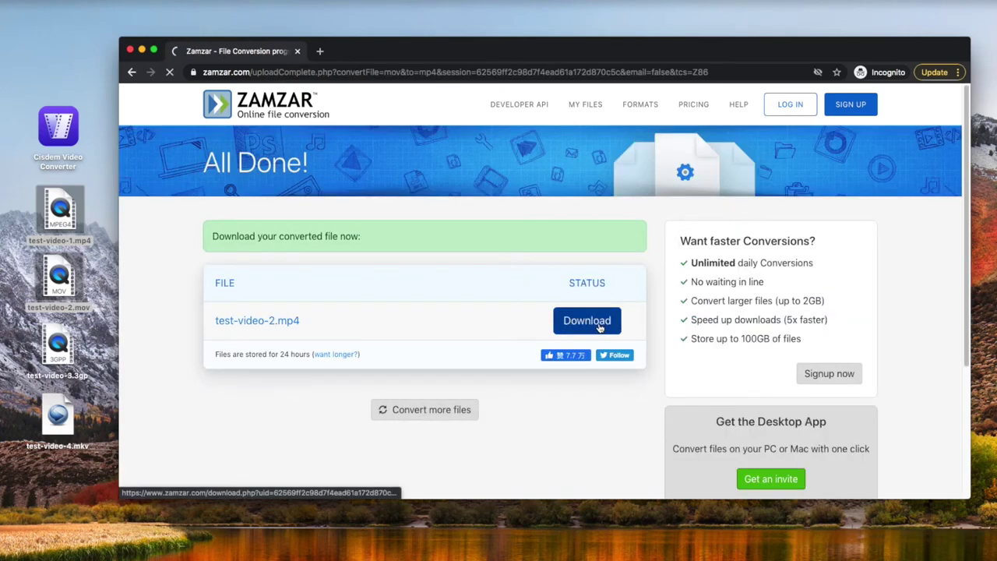